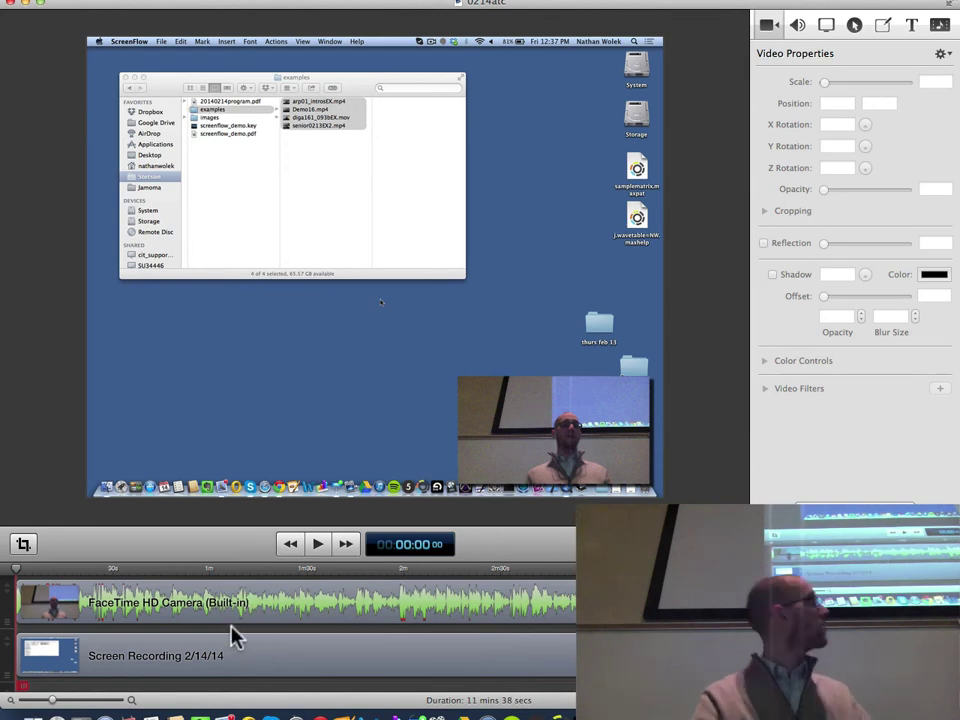
Step: Move the timeline playhead to about 4:35, where the four files in the examples folder are selected
left_click(352, 620)
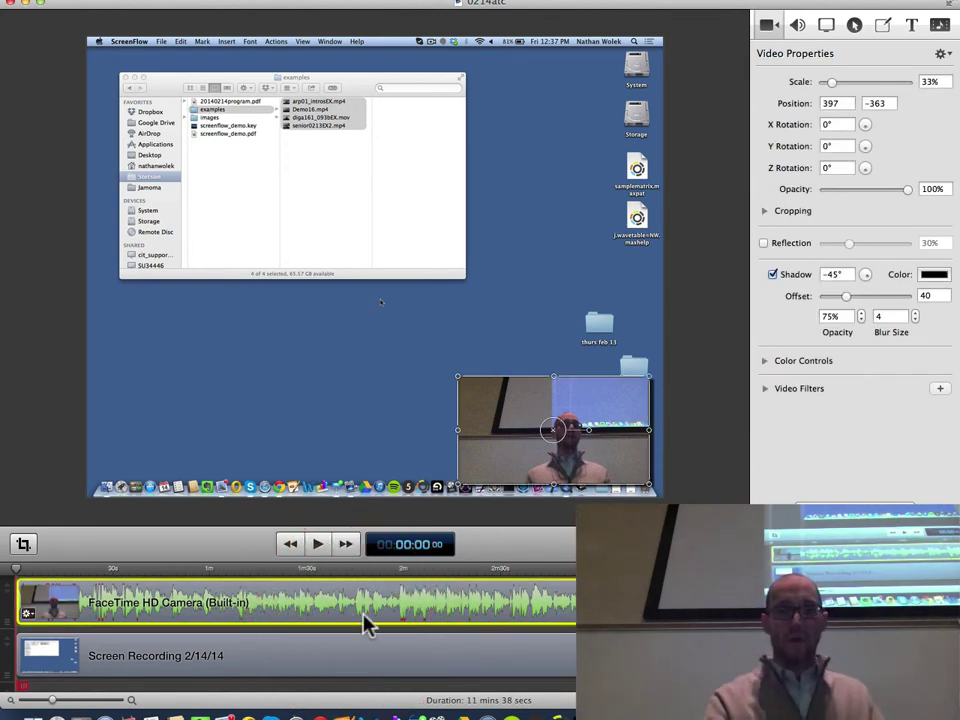
left_click(345, 648)
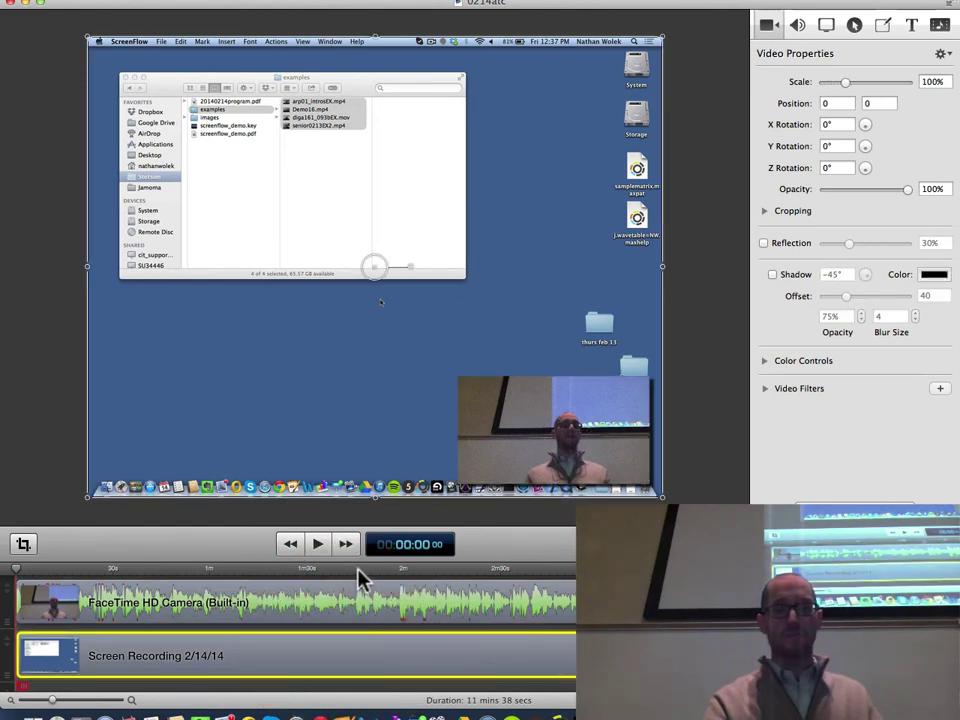
left_click_drag(360, 578, 715, 541)
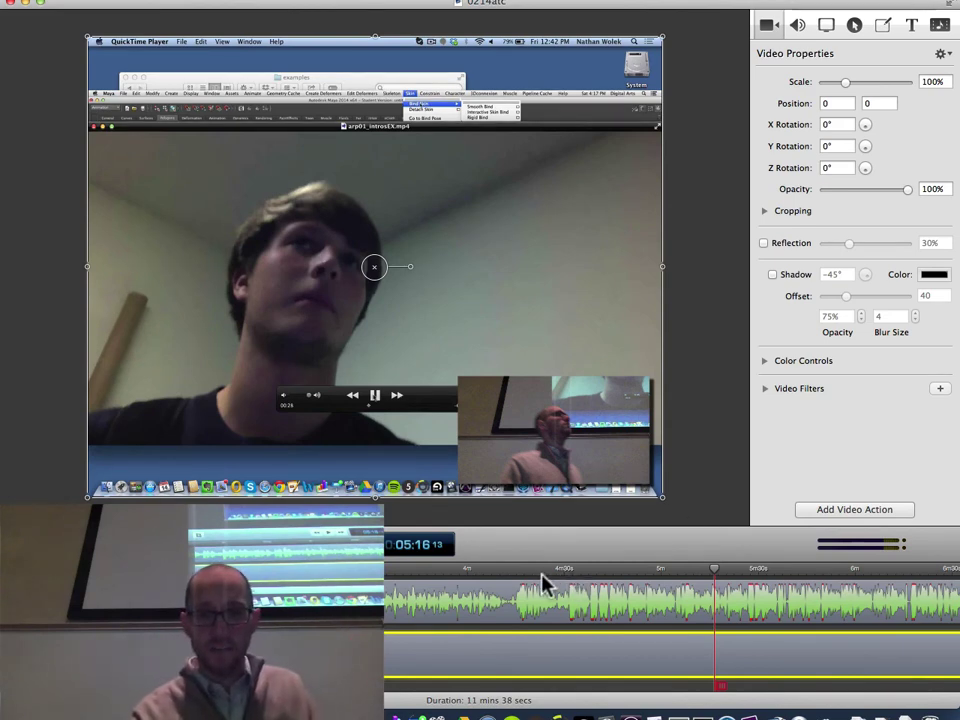
left_click_drag(541, 576, 583, 579)
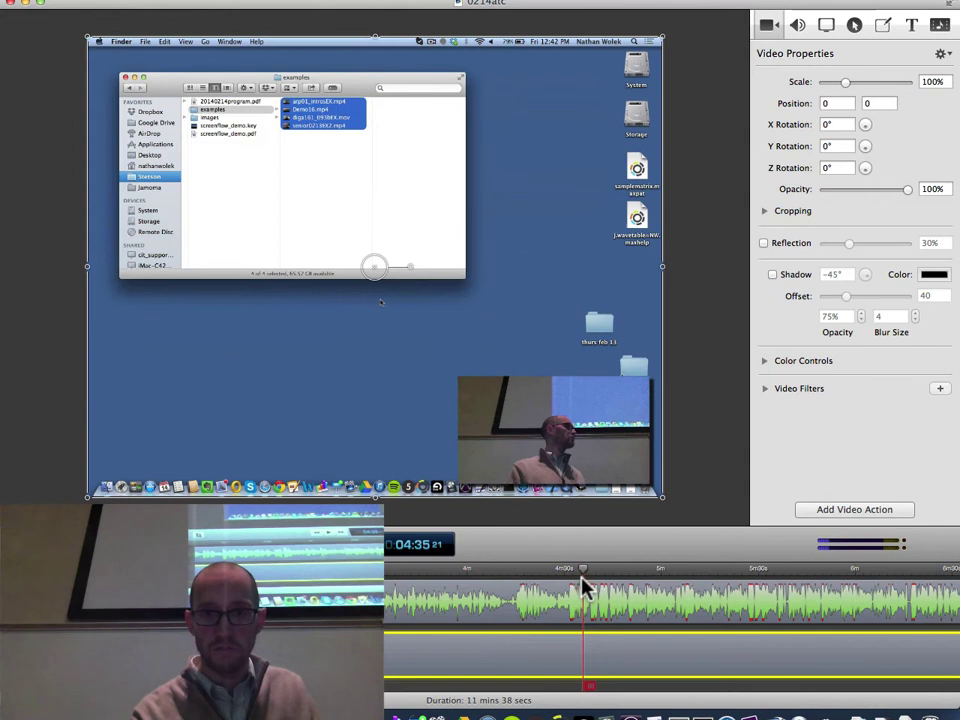
Step: Try centring the webcam video along the canvas's lower edge and enlarging it to fill the canvas, and undo both changes
left_click(540, 443)
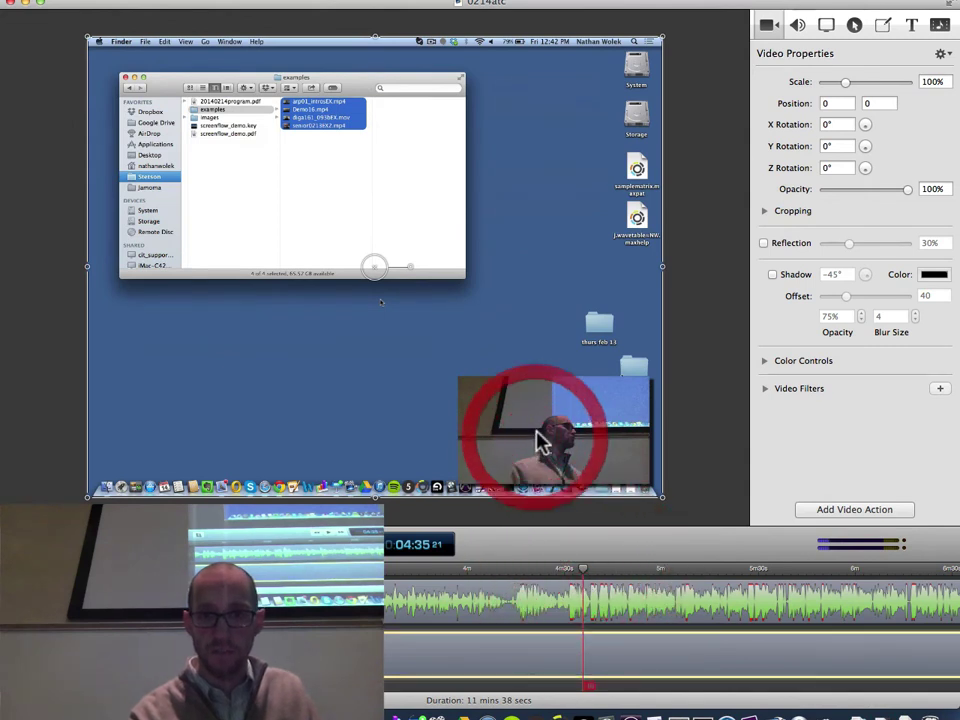
left_click(600, 592)
left_click(485, 428)
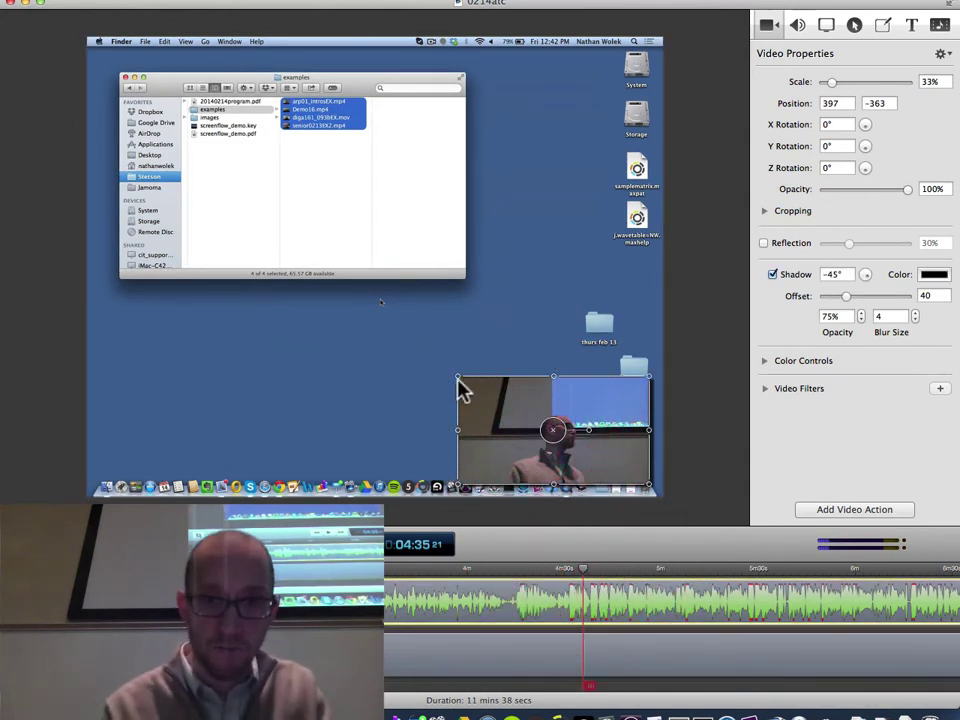
left_click_drag(497, 393, 319, 404)
left_click(366, 402)
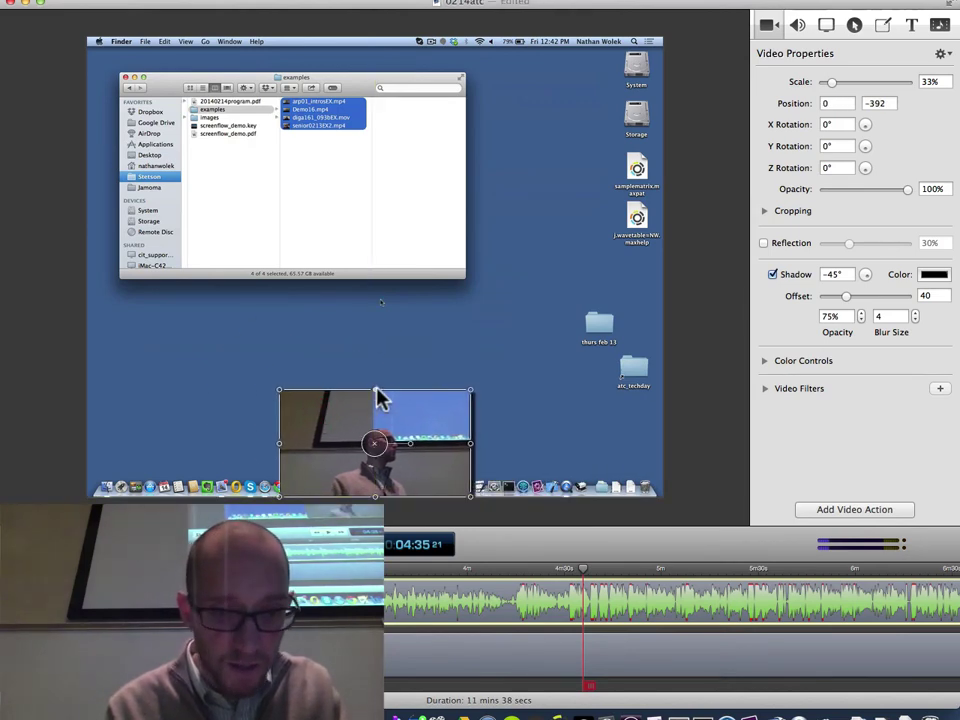
left_click_drag(376, 392, 360, 40)
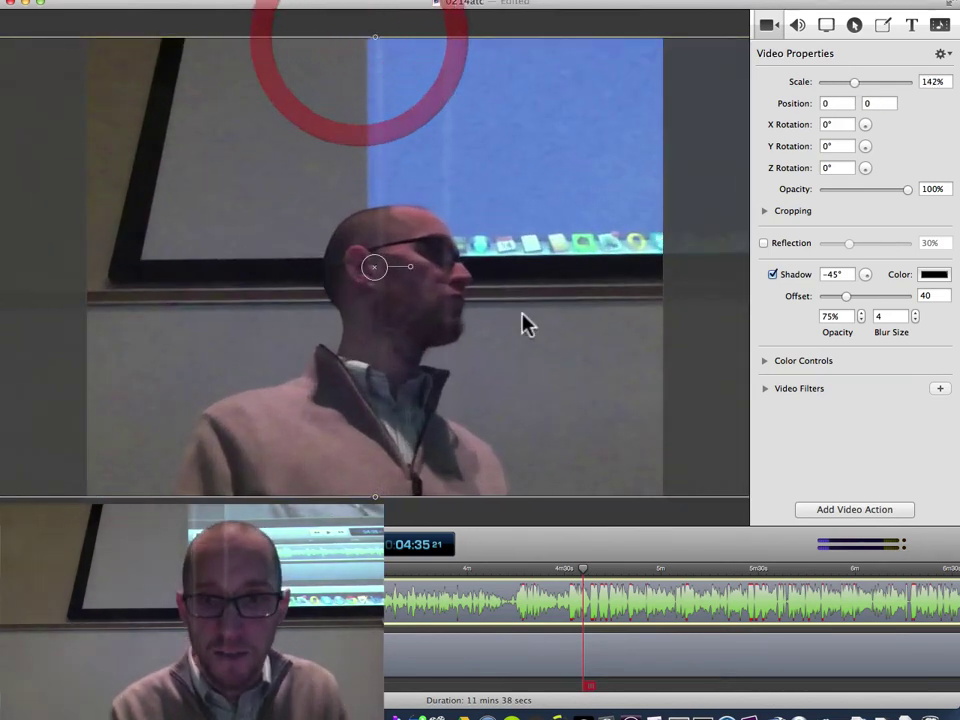
key("super+z")
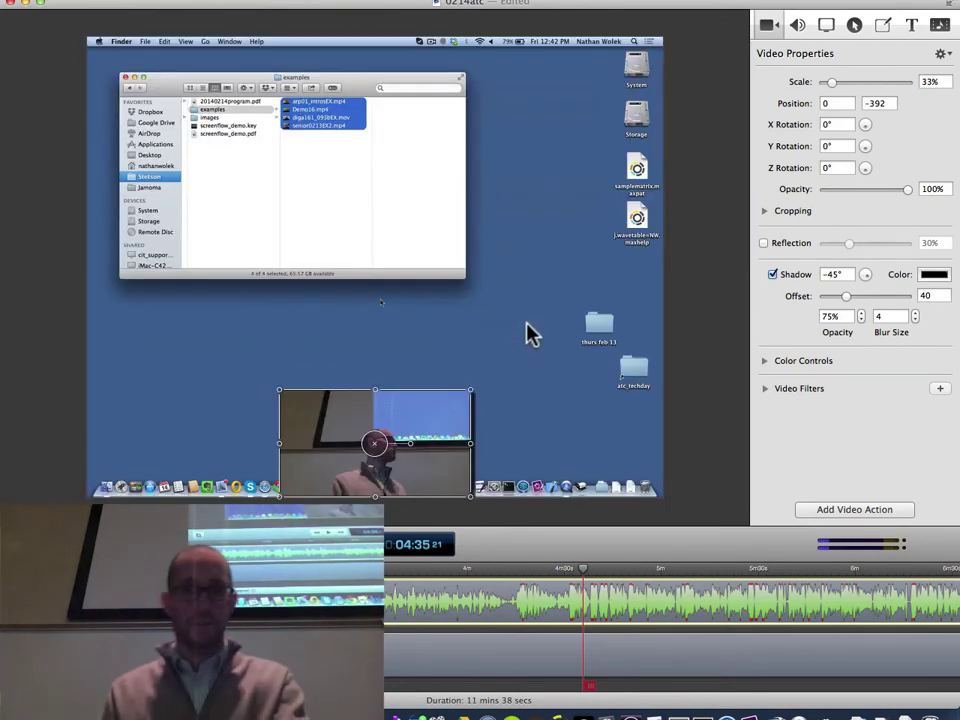
key("super+z")
Step: Add a video action to the FaceTime HD Camera clip at about 4:35
left_click(596, 660)
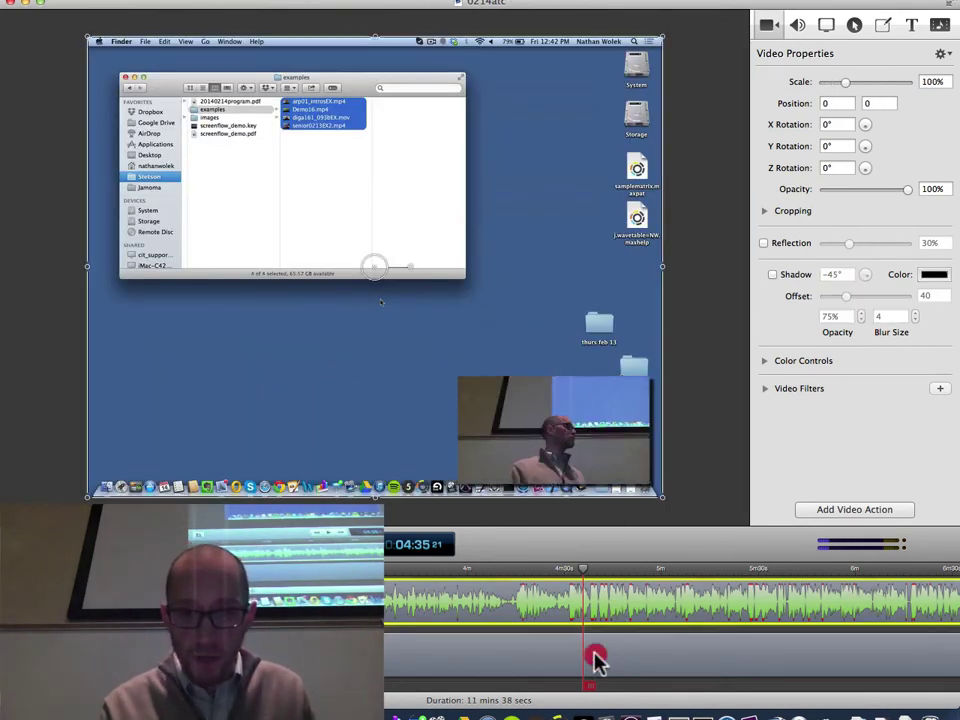
left_click(599, 600)
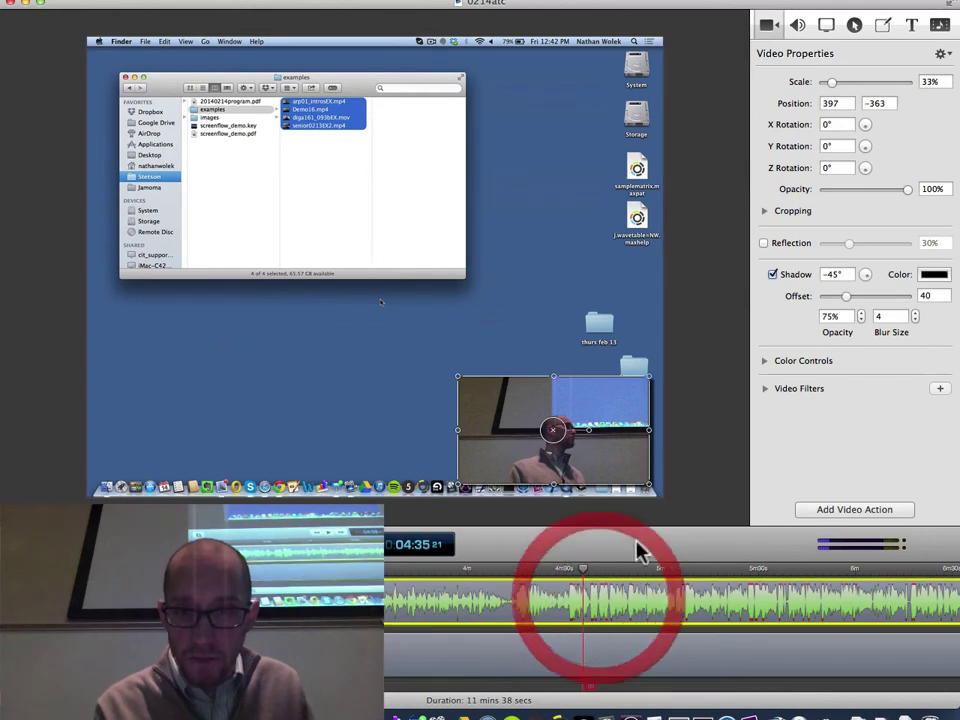
left_click(855, 511)
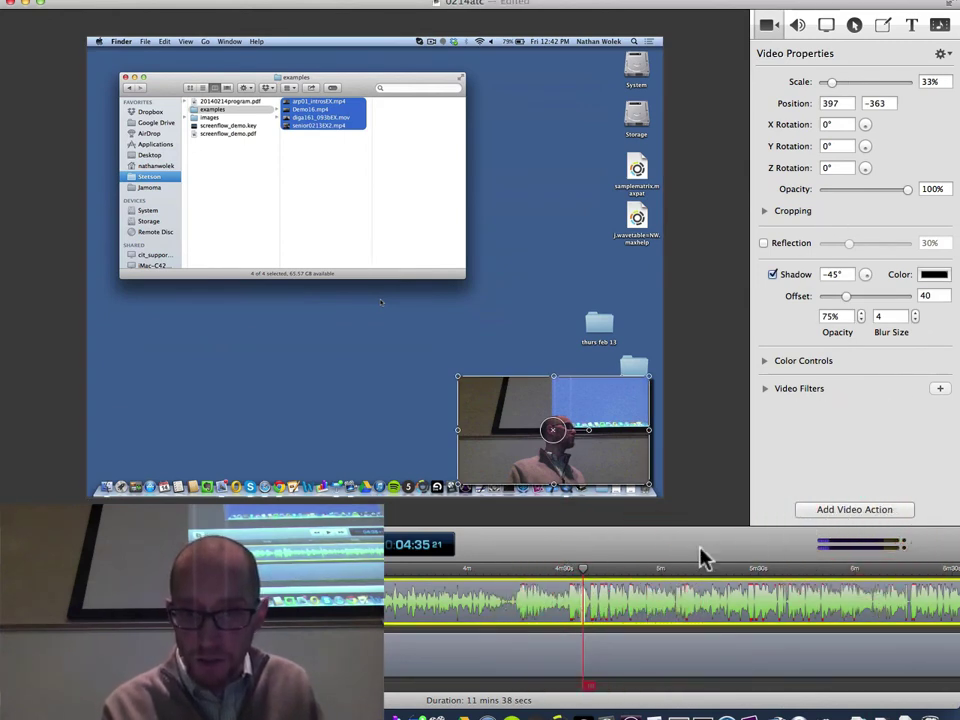
Step: With the playhead at about 4:42, centre the webcam video at position 0, 0 and enlarge it to 142% scale
left_click(584, 572)
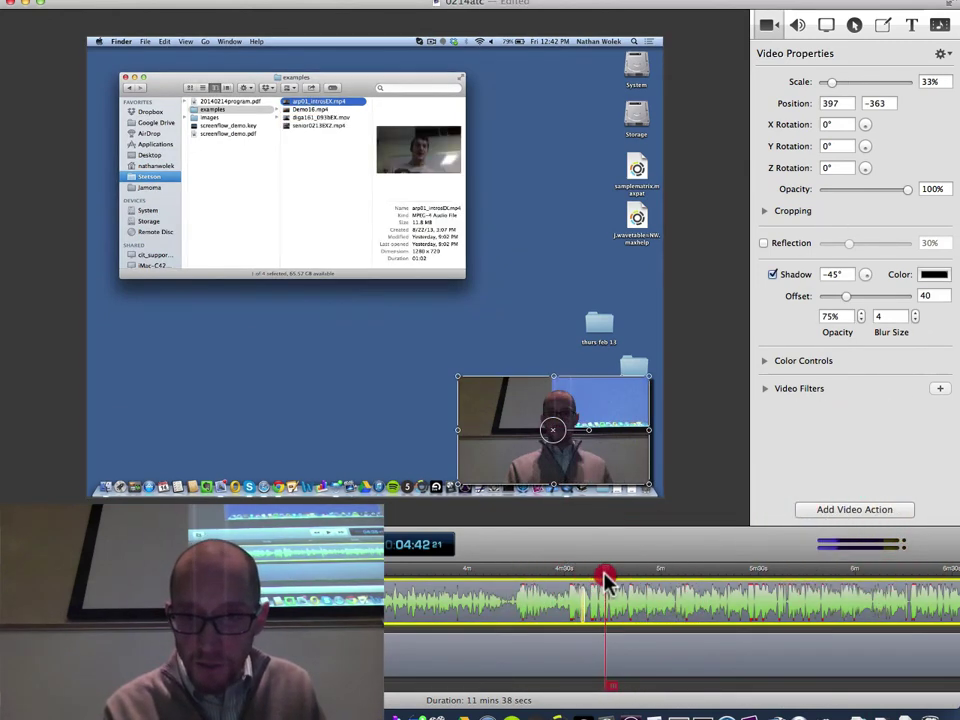
left_click_drag(519, 423, 340, 432)
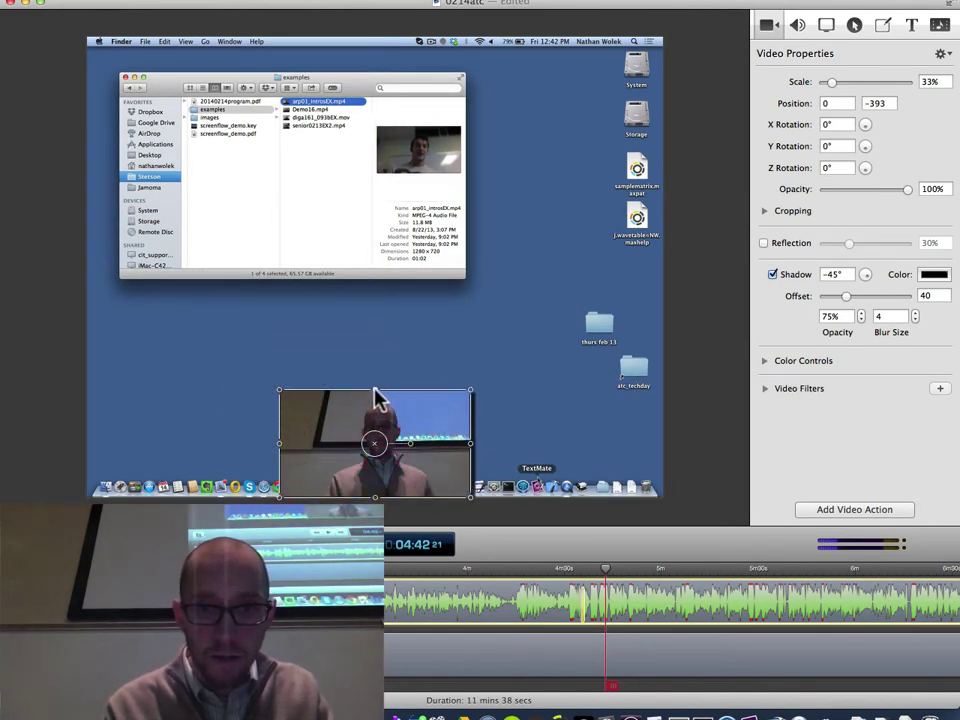
left_click_drag(375, 392, 372, 37)
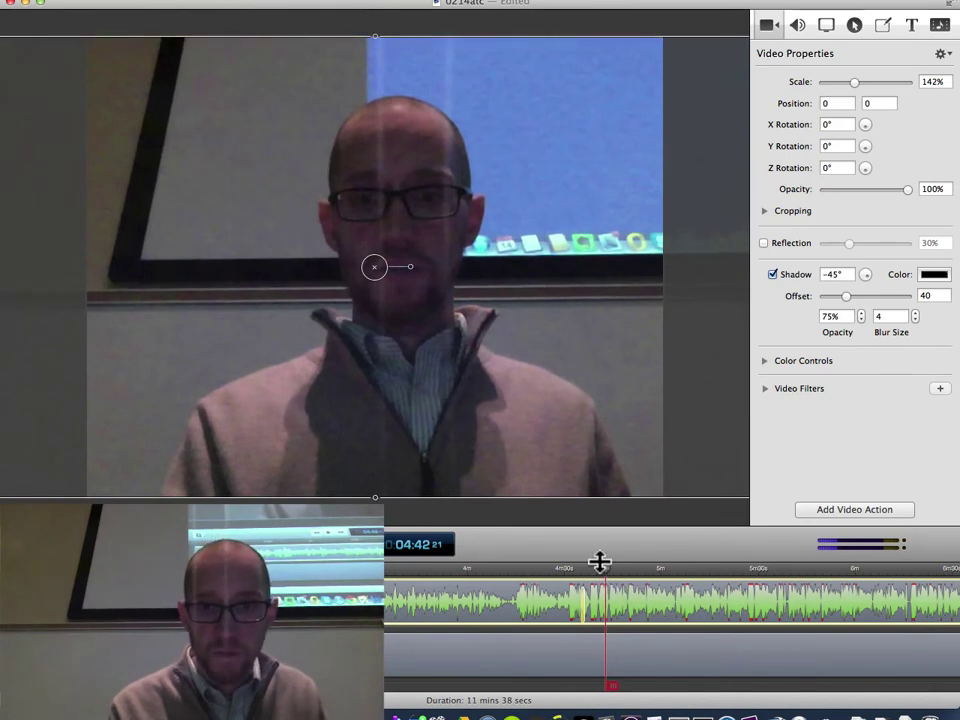
Step: Play back the timeline from before the video action to preview the webcam video's enlargement
left_click_drag(606, 573, 590, 573)
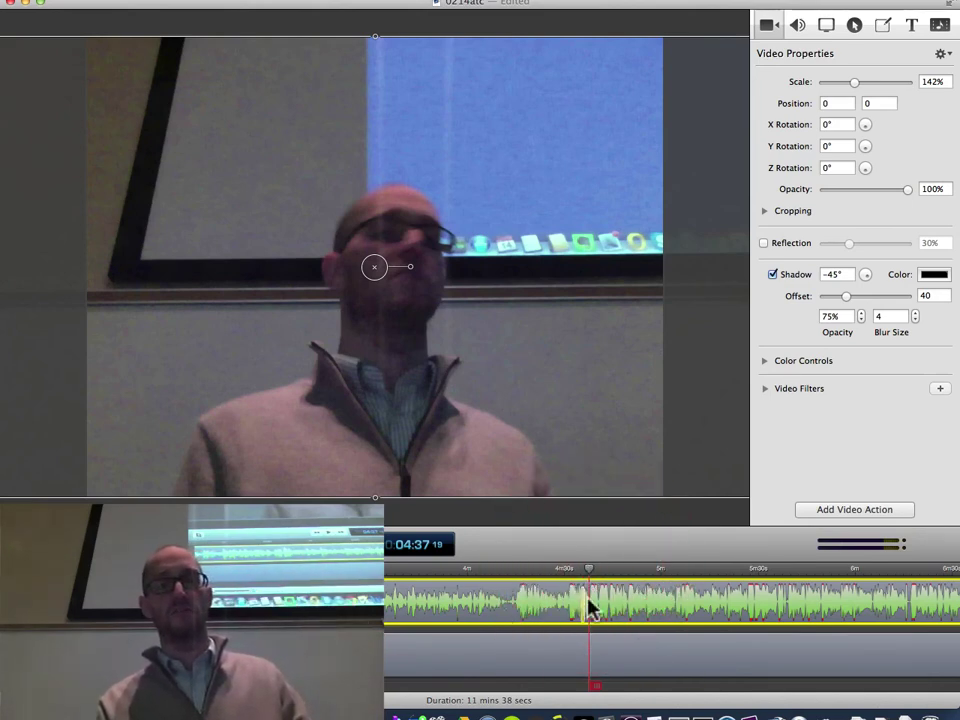
left_click_drag(590, 580, 534, 576)
key("space")
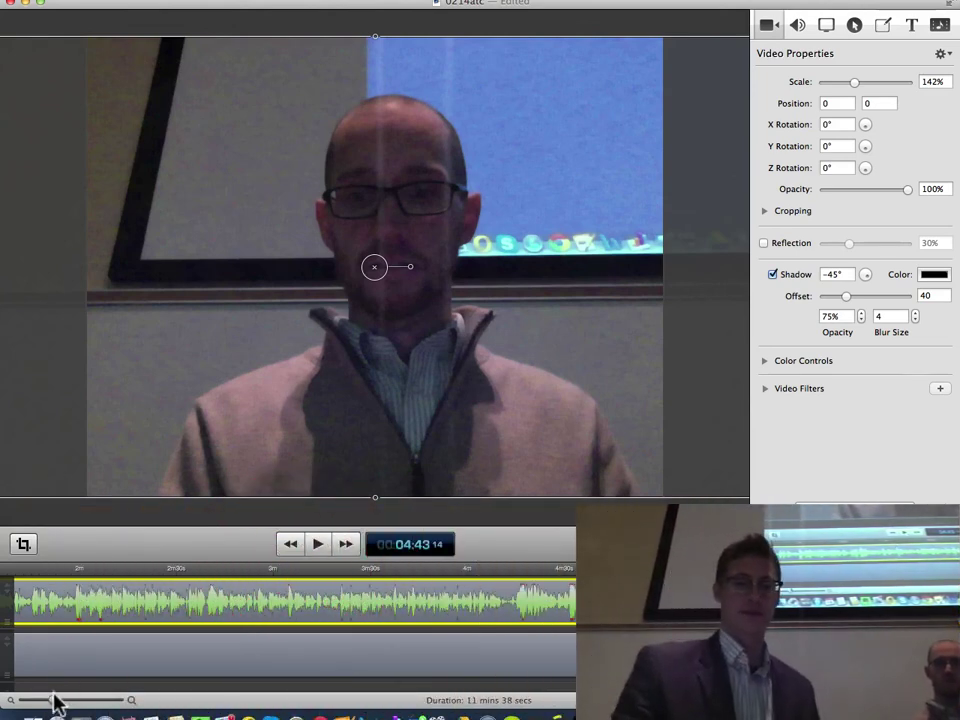
Step: Split the FaceTime HD Camera clip at about 5:09 on the timeline
left_click_drag(52, 700, 36, 701)
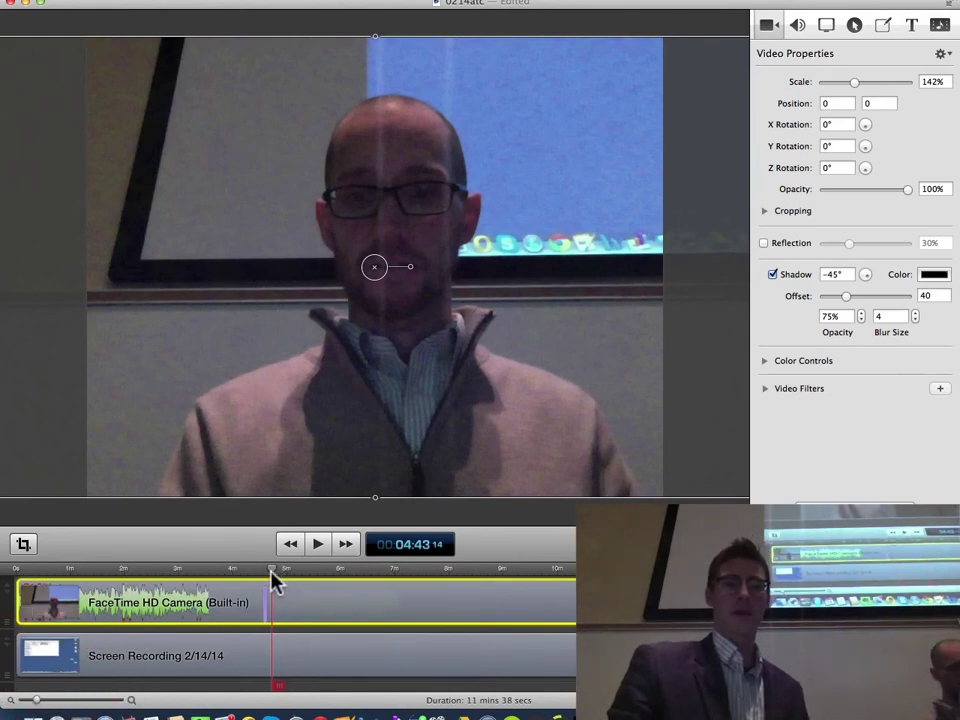
left_click_drag(271, 571, 294, 571)
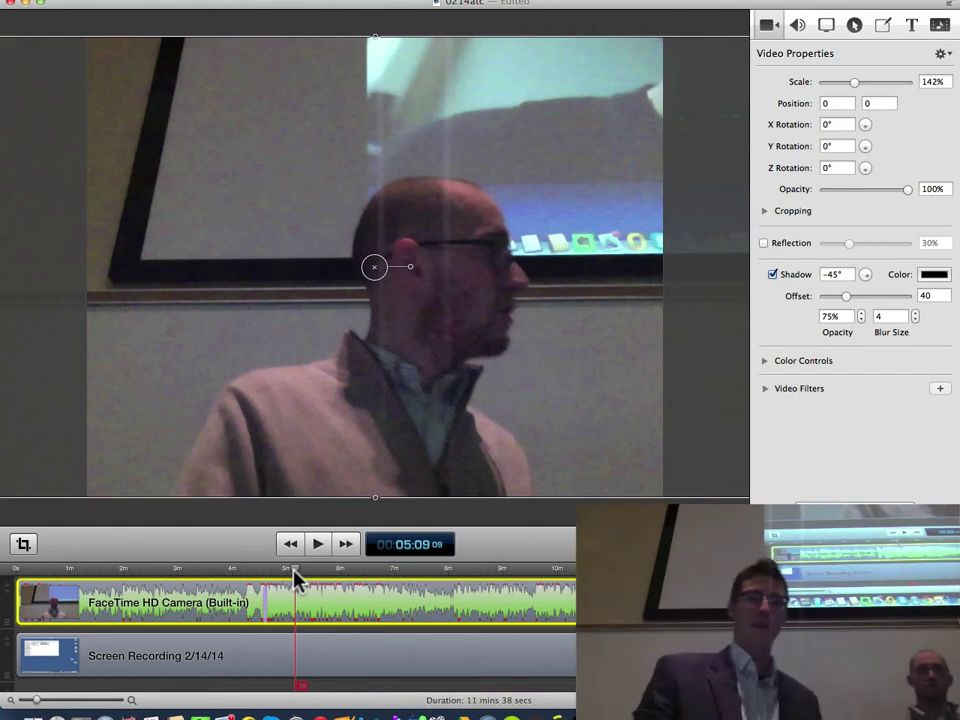
left_click(304, 590)
left_click(304, 590)
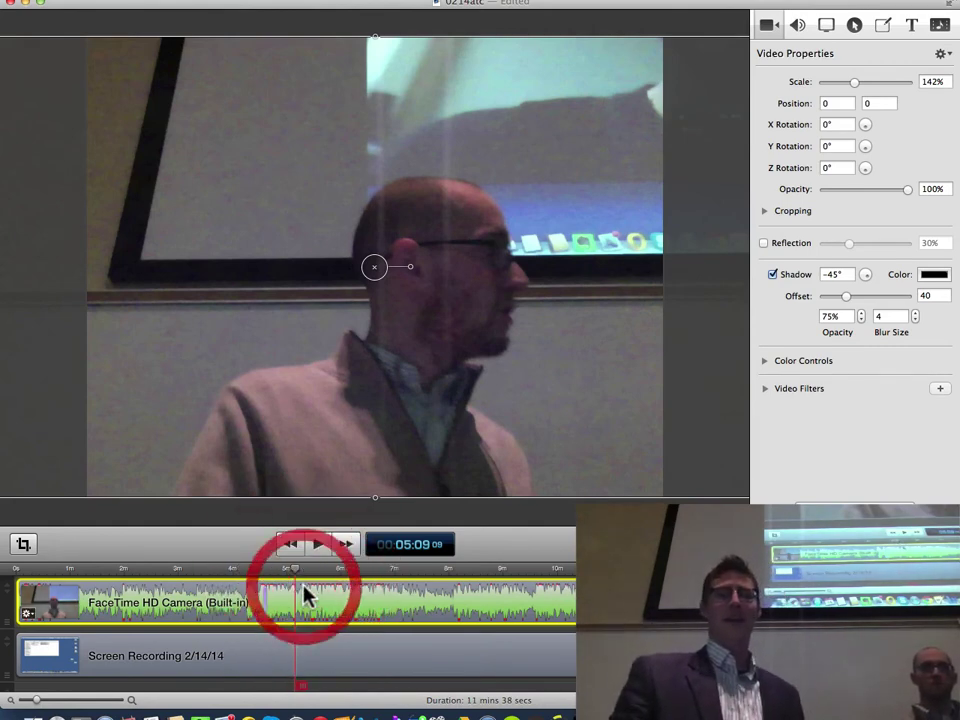
right_click(304, 592)
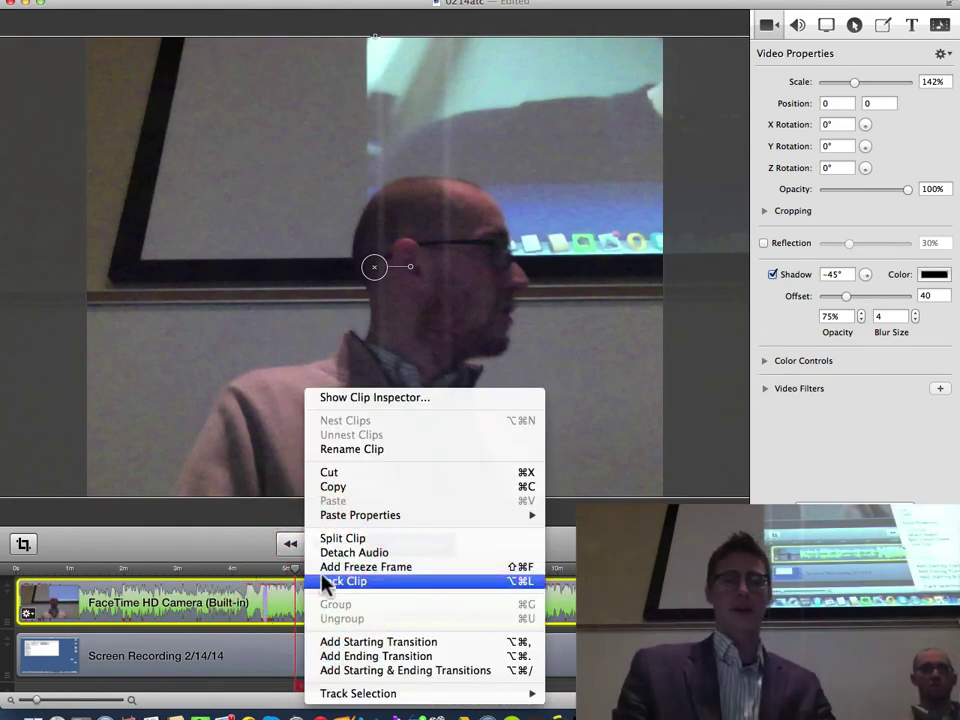
left_click(372, 541)
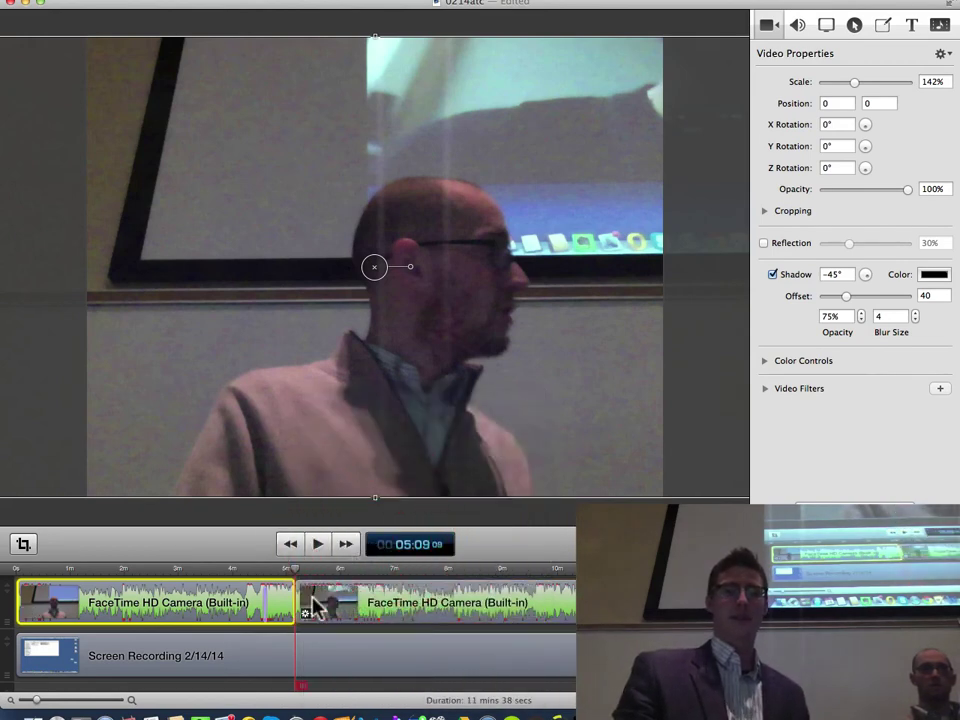
Step: Slide the second webcam segment away from the split and back against the first, and set its volume to 91%
left_click_drag(312, 605, 340, 603)
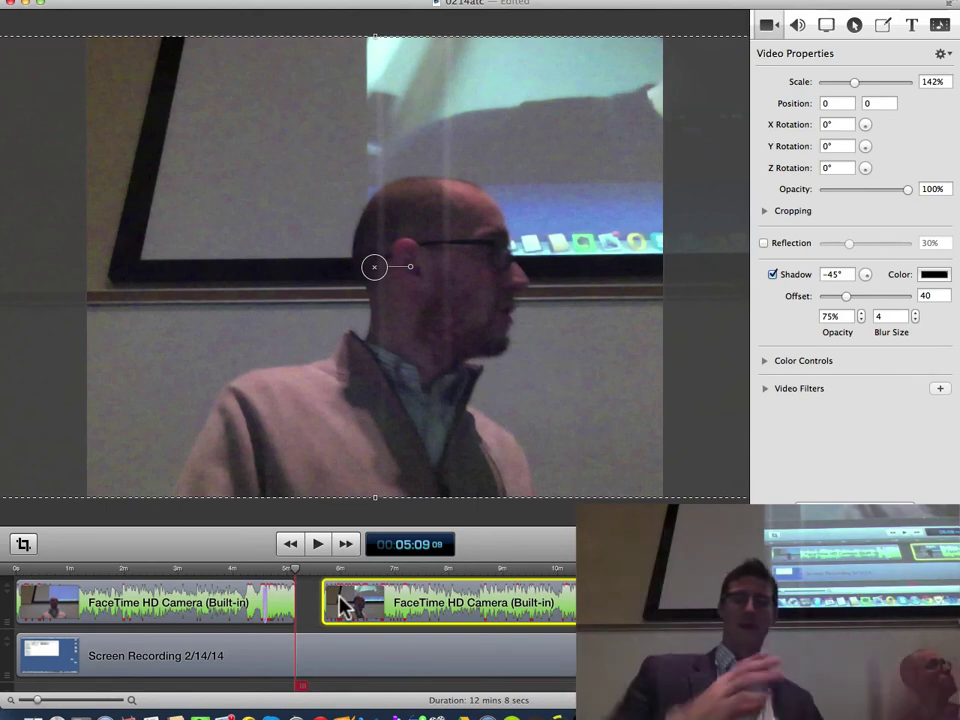
left_click_drag(372, 601, 347, 602)
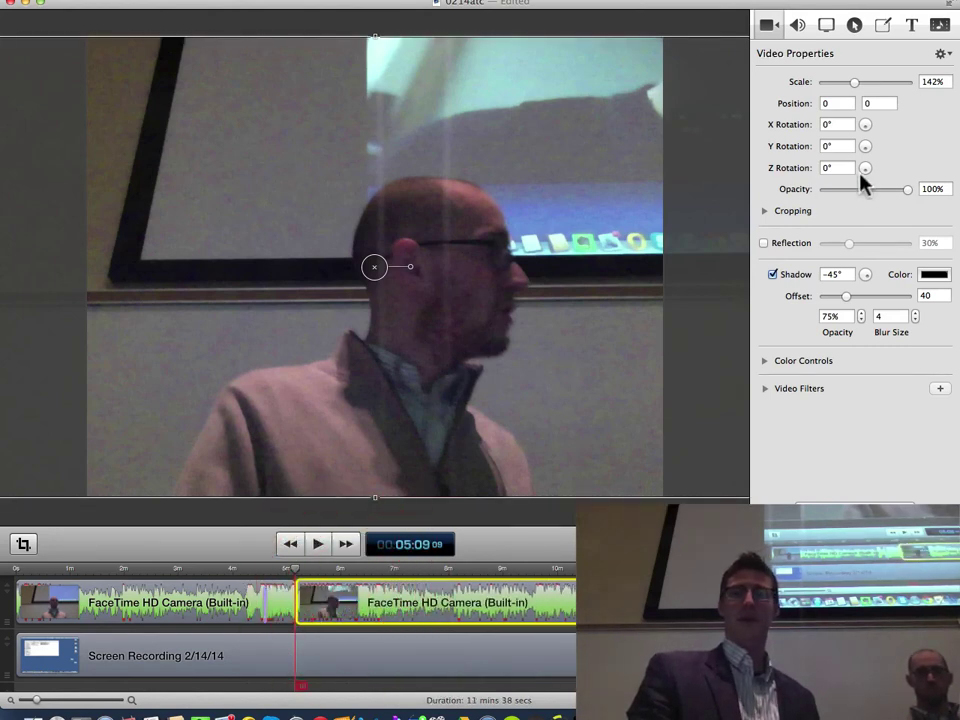
left_click(797, 25)
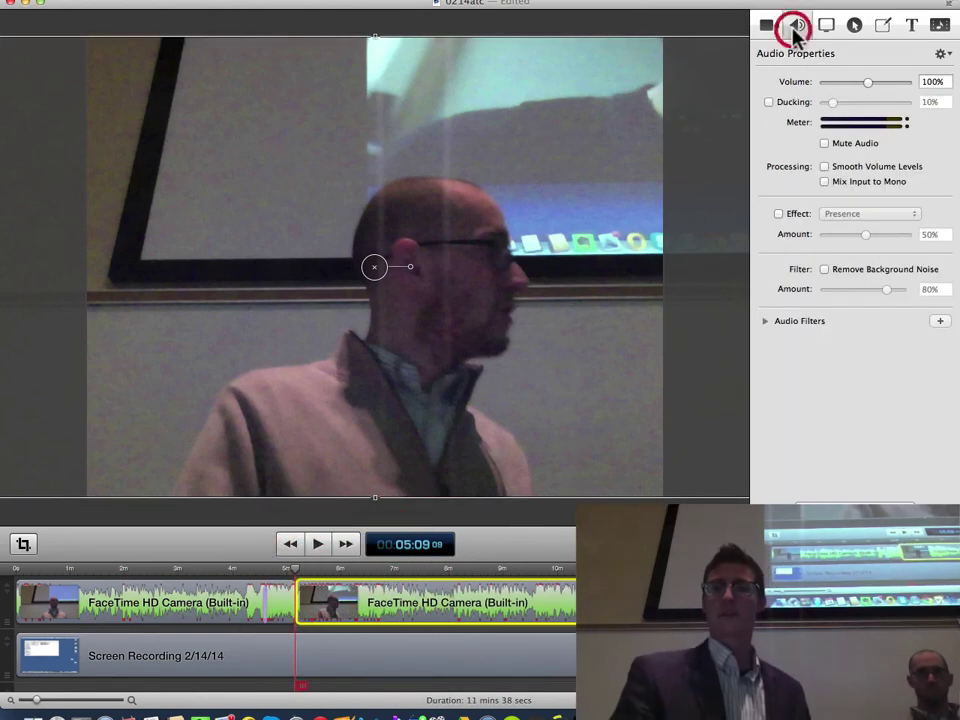
left_click(864, 84)
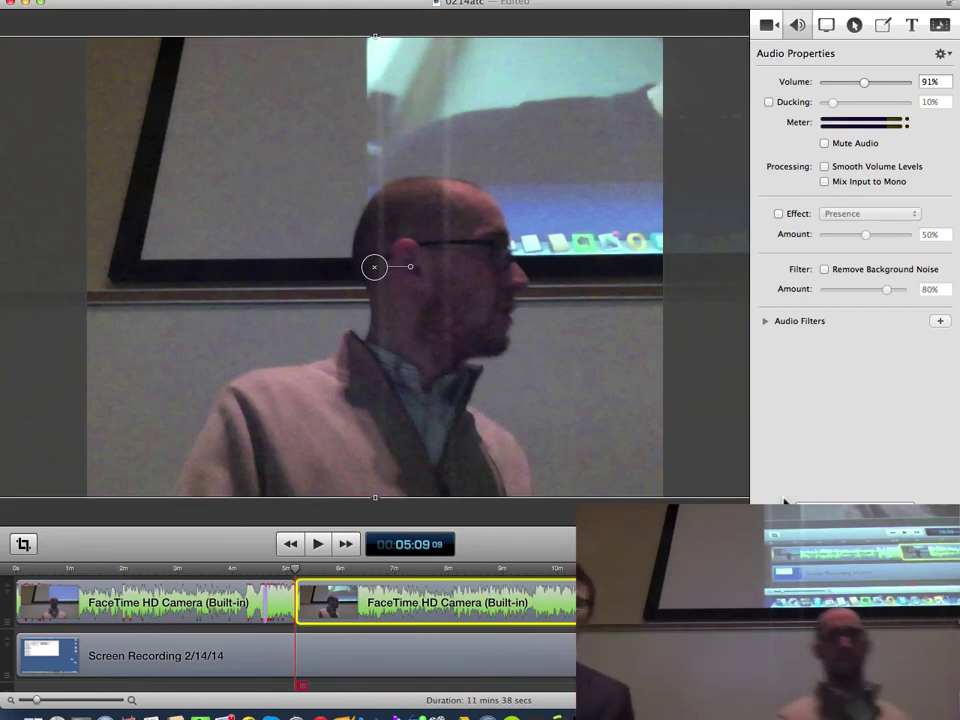
Step: Select the Screen Recording clip, show its callout properties, and place the playhead at about 0:10
mouse_move(222, 653)
left_click_drag(156, 571, 24, 585)
left_click(58, 657)
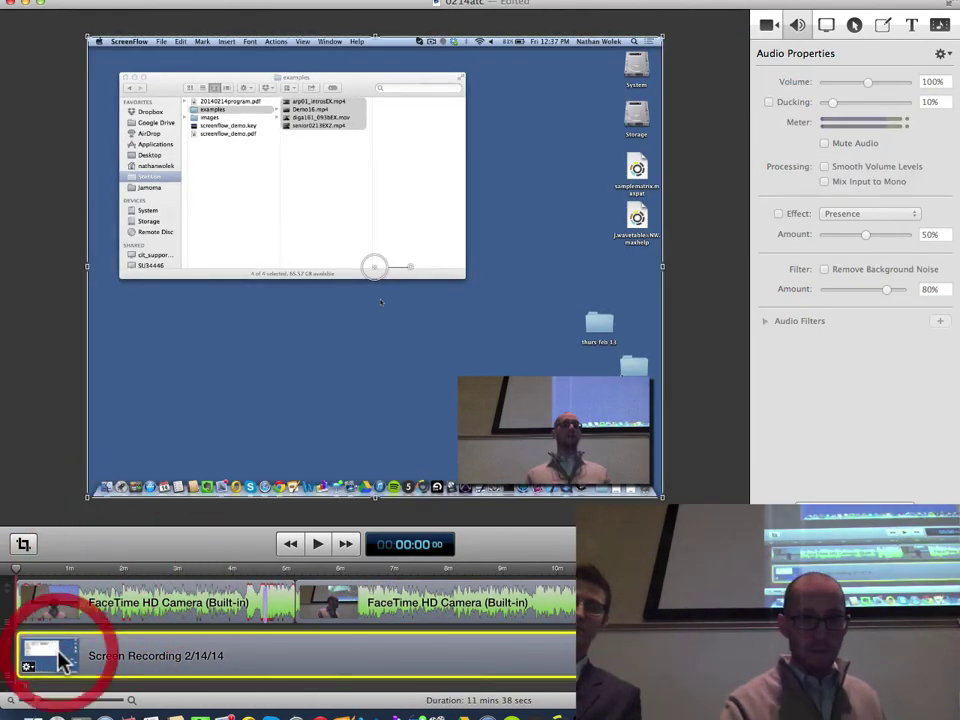
left_click(852, 27)
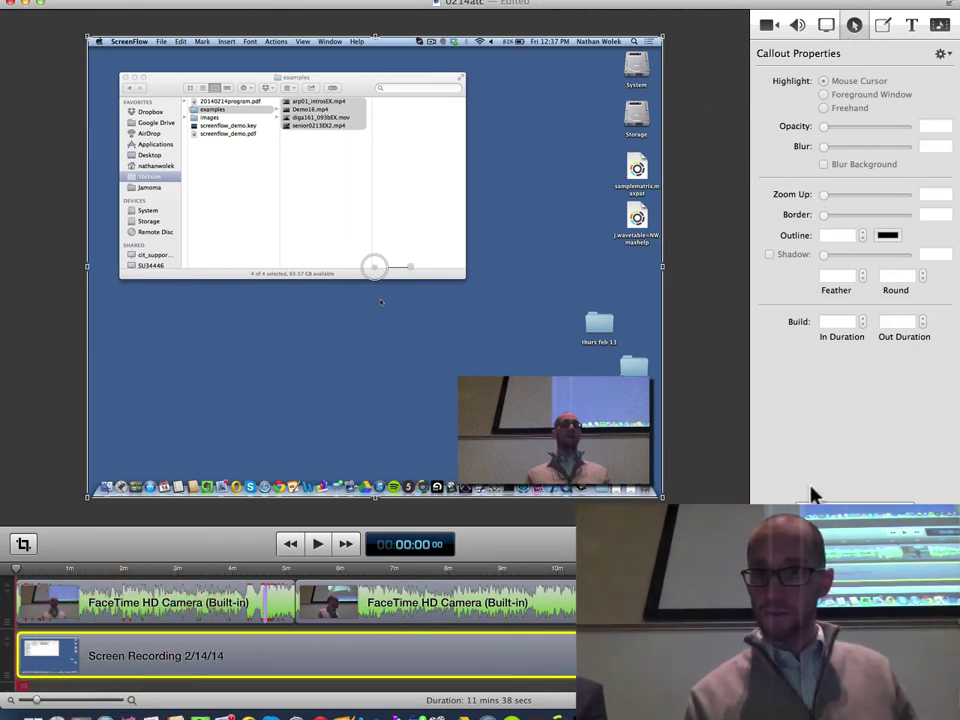
left_click_drag(41, 576, 25, 572)
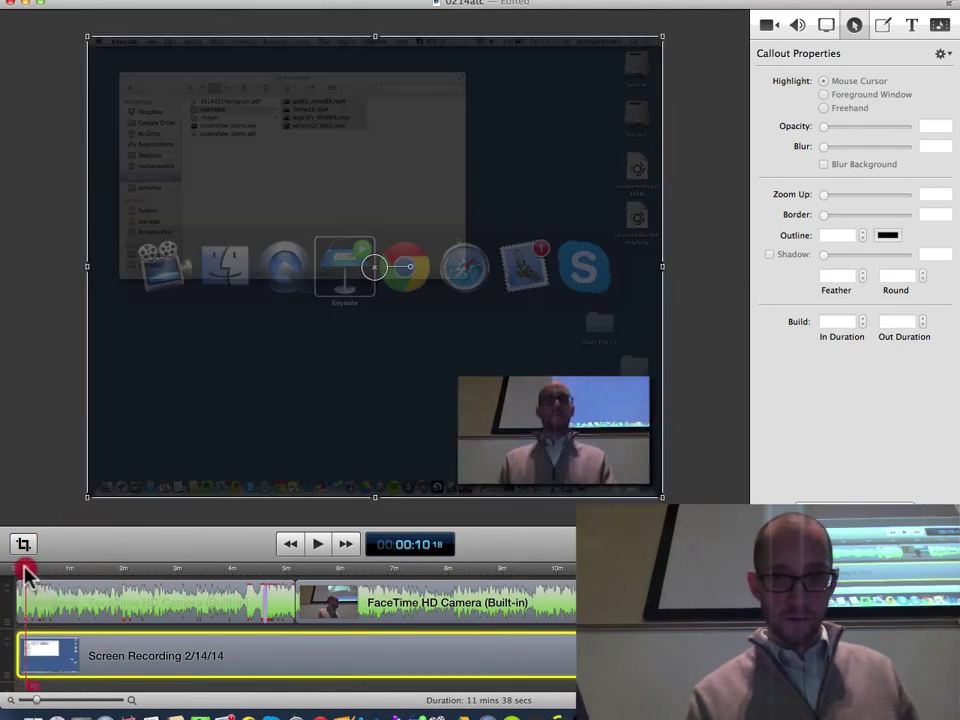
Step: Set the screen recording's pointer zoom to 500% and its click effect to Radar
left_click(828, 26)
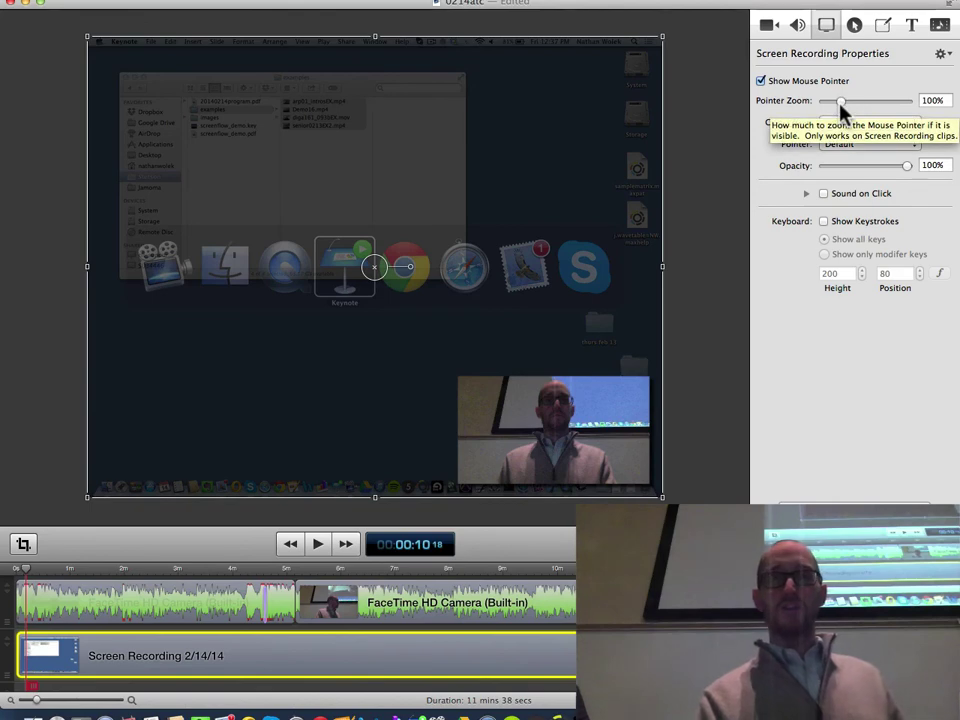
left_click_drag(838, 101, 862, 104)
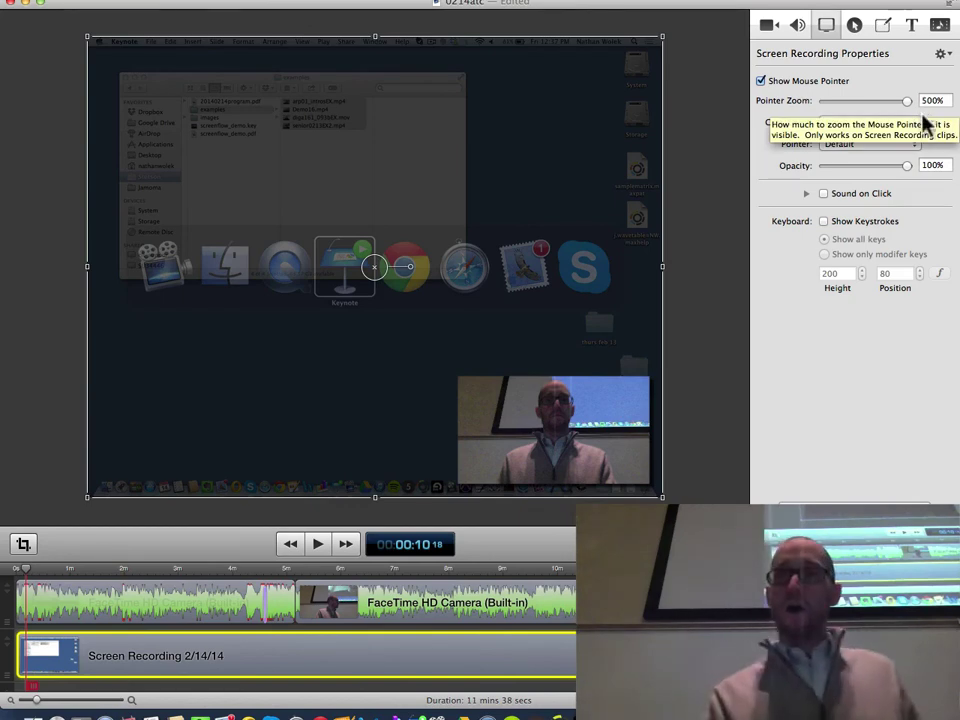
left_click(855, 124)
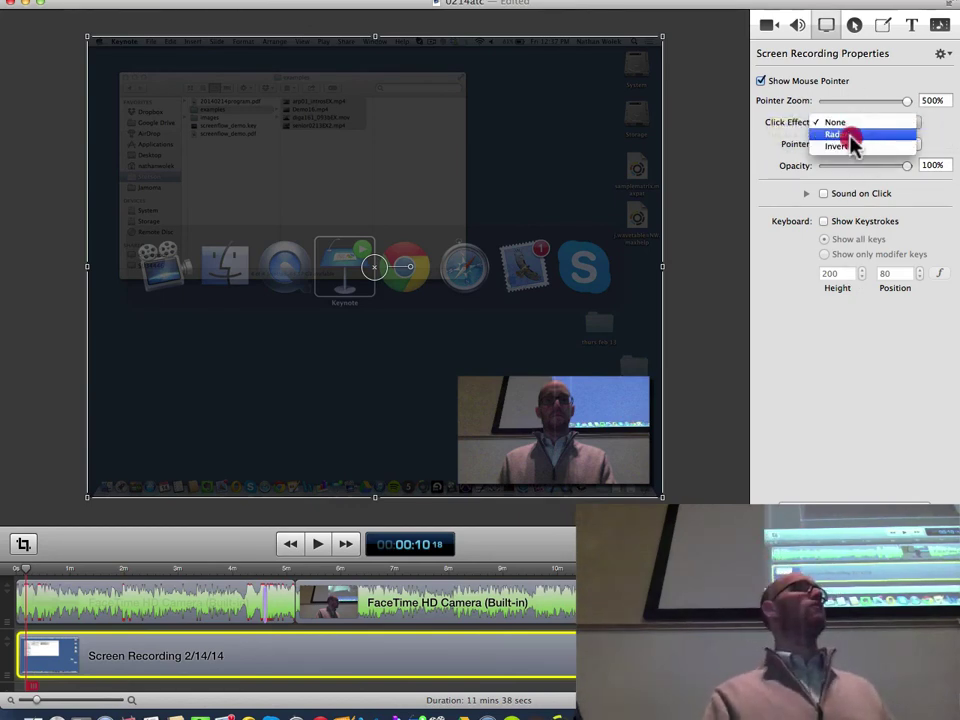
left_click(851, 138)
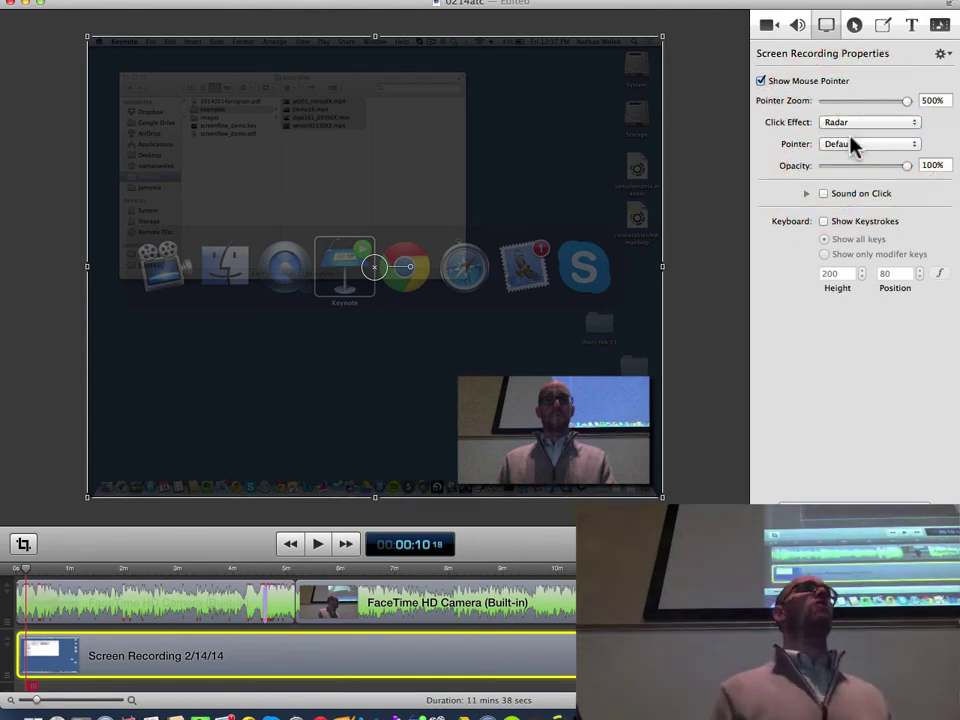